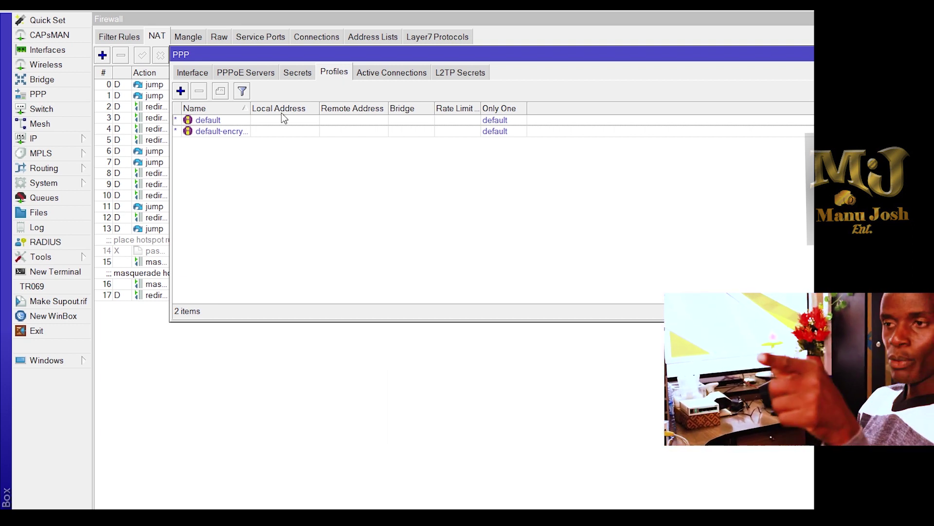
{"action": "left_click", "coordinate": [37, 138]}
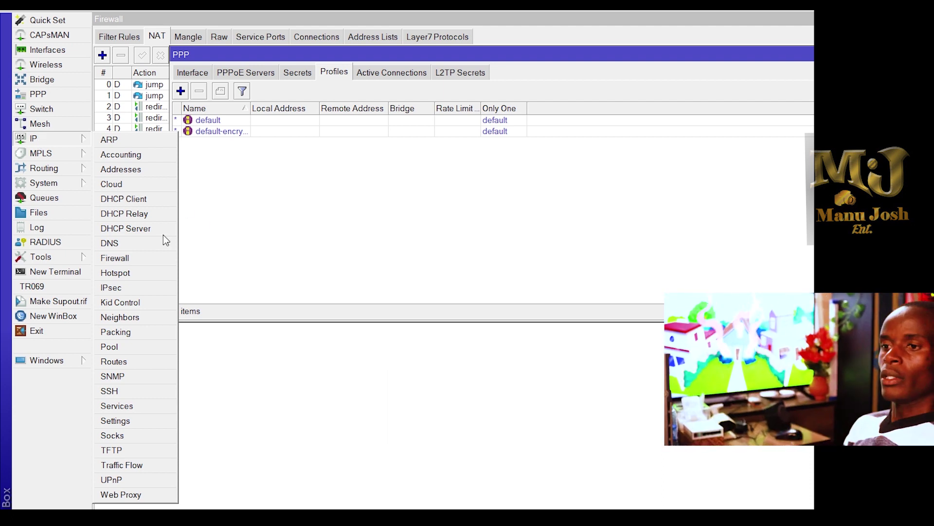
{"action": "left_click", "coordinate": [135, 350]}
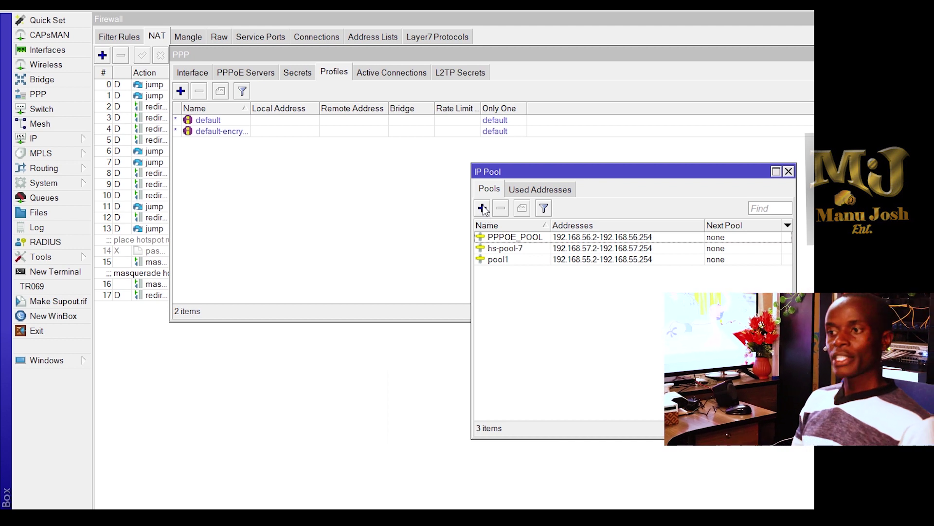
{"action": "left_click", "coordinate": [483, 208]}
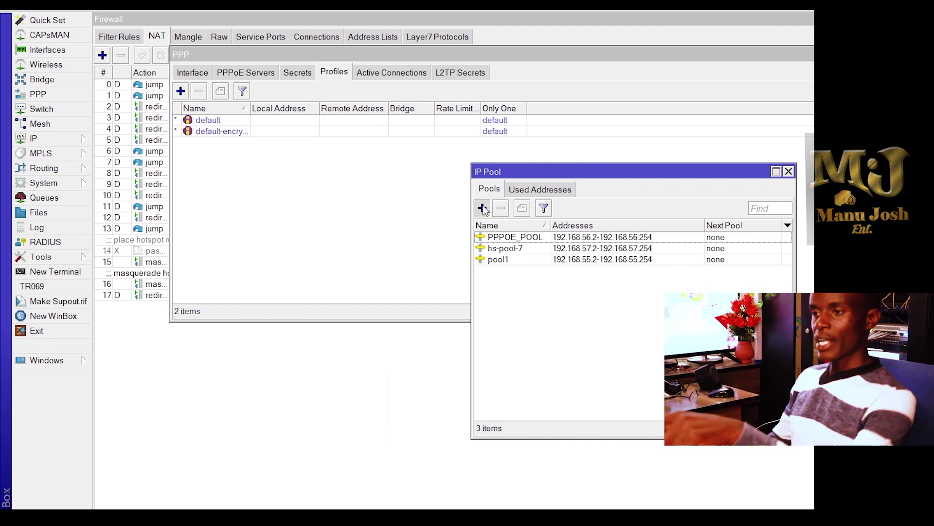
{"action": "left_click", "coordinate": [642, 348]}
{"action": "left_click_drag", "start_coordinate": [641, 348], "coordinate": [565, 351]}
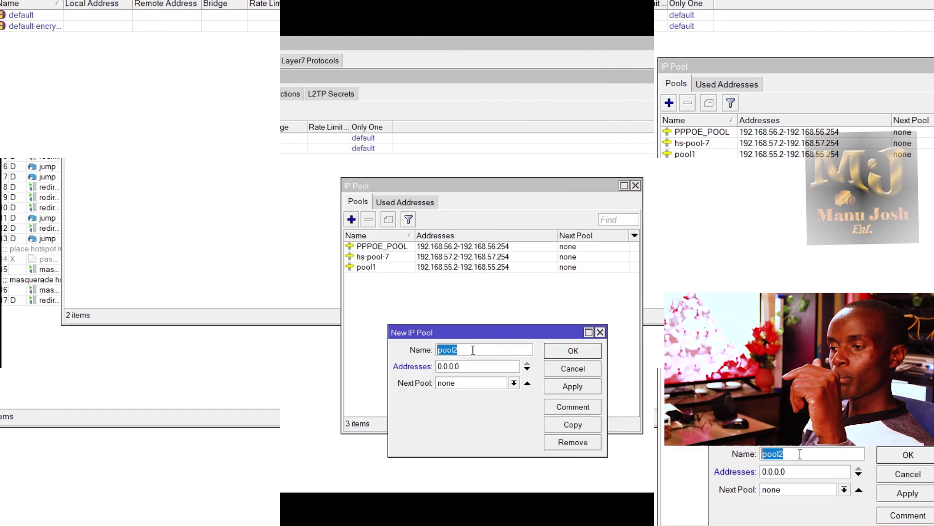
{"action": "left_click", "coordinate": [622, 361]}
{"action": "left_click_drag", "start_coordinate": [480, 362], "coordinate": [437, 365]}
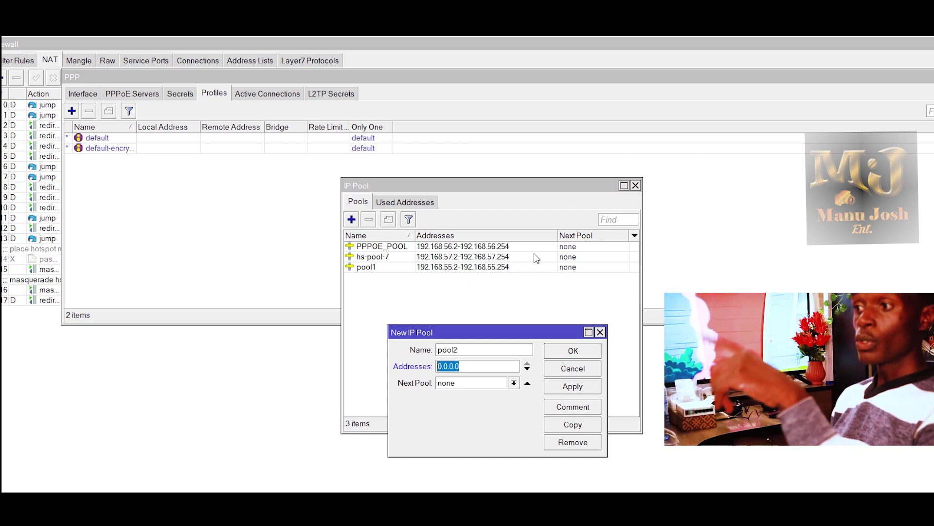
{"action": "left_click", "coordinate": [601, 332]}
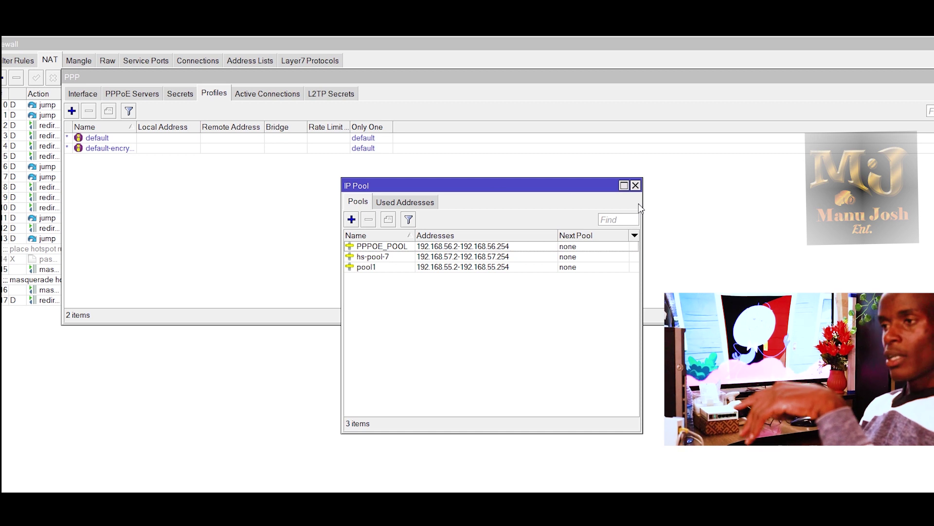
{"action": "left_click", "coordinate": [635, 185]}
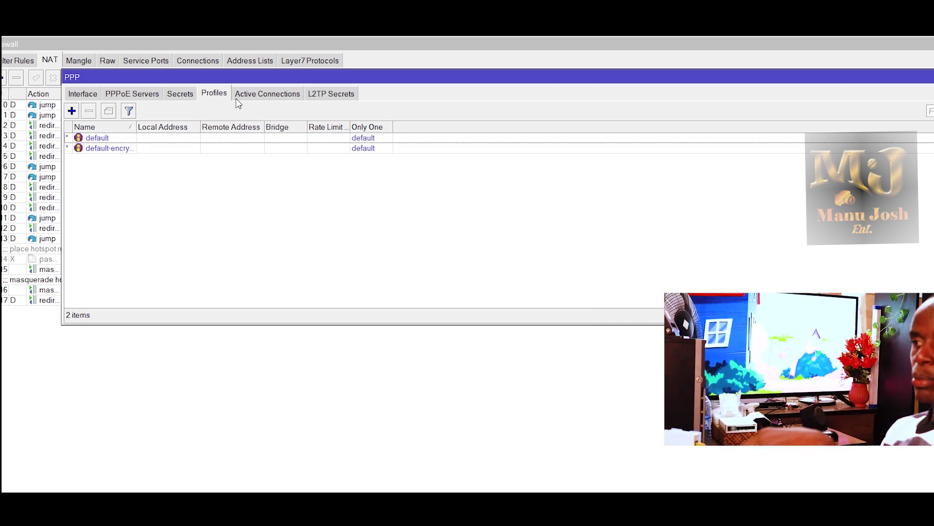
Create a new PPP profile named 5MBPS
{"action": "left_click", "coordinate": [72, 111]}
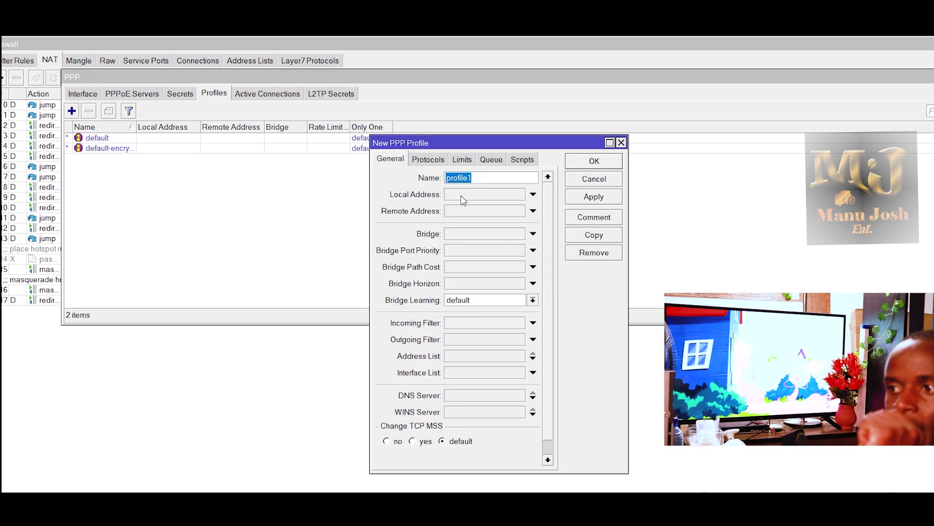
{"action": "double_click", "coordinate": [489, 177]}
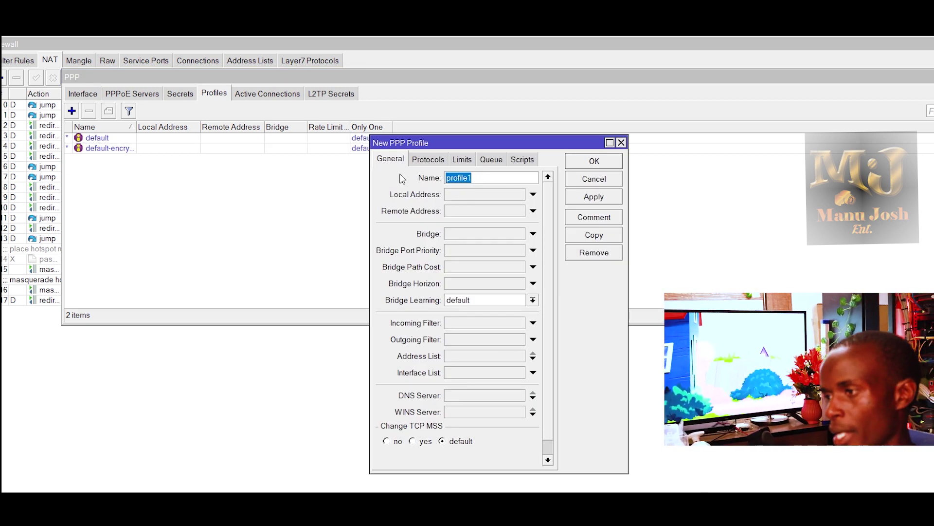
{"action": "type", "text": "4MBPS"}
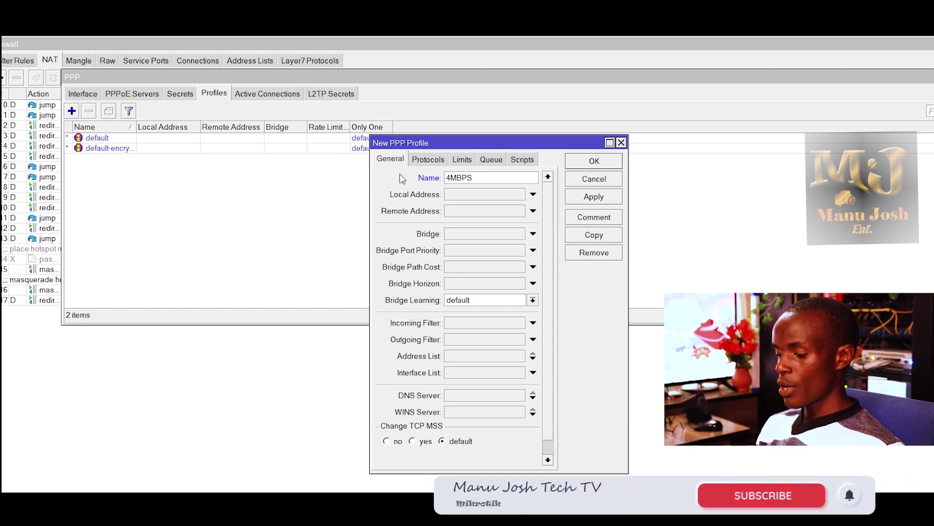
{"action": "key", "text": "Left"}
{"action": "key", "text": "Left"}
{"action": "key", "text": "Left"}
{"action": "key", "text": "Left"}
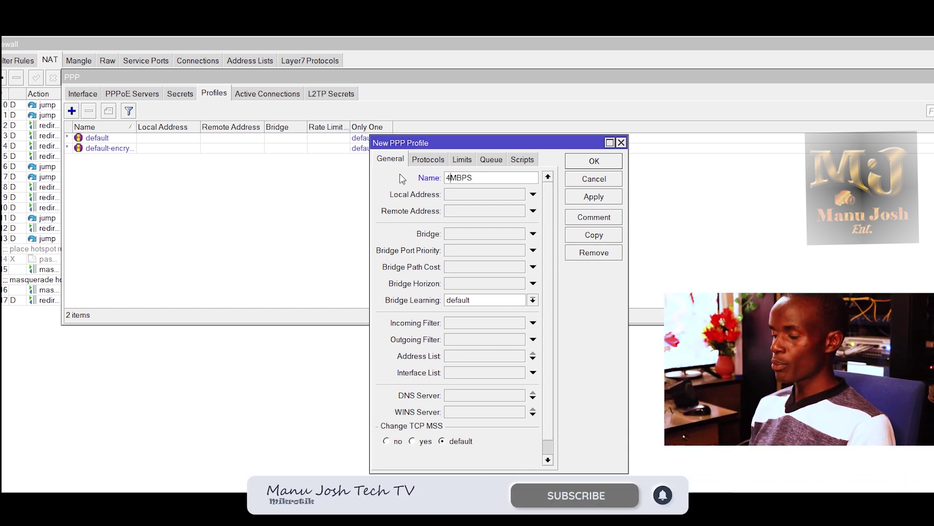
{"action": "key", "text": "BackSpace"}
{"action": "type", "text": "5"}
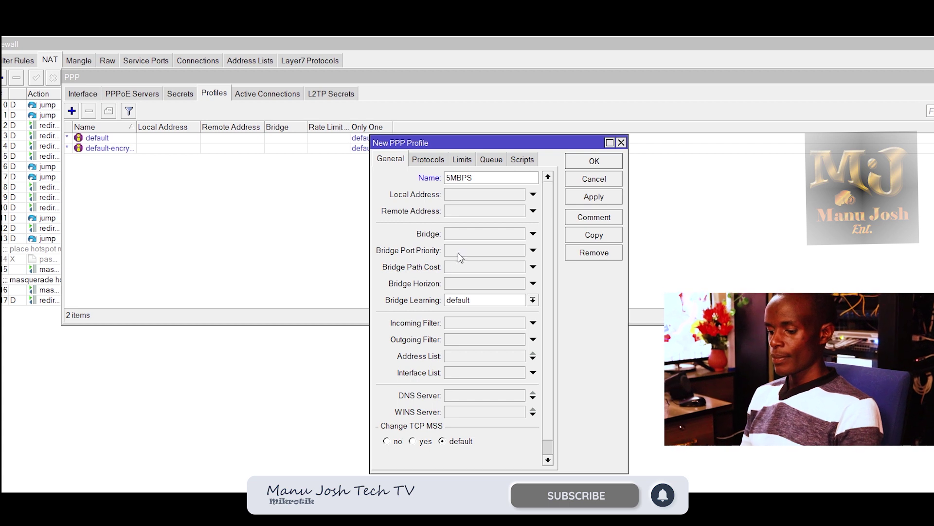
Set the profile's local address to 192.168.56.1 and remote address to PPPOE_POOL
{"action": "left_click", "coordinate": [484, 195]}
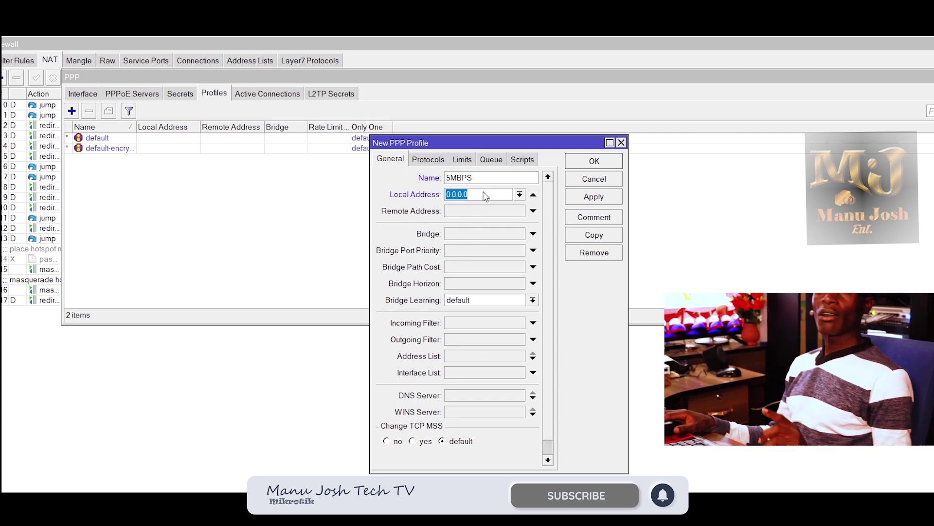
{"action": "type", "text": "192"}
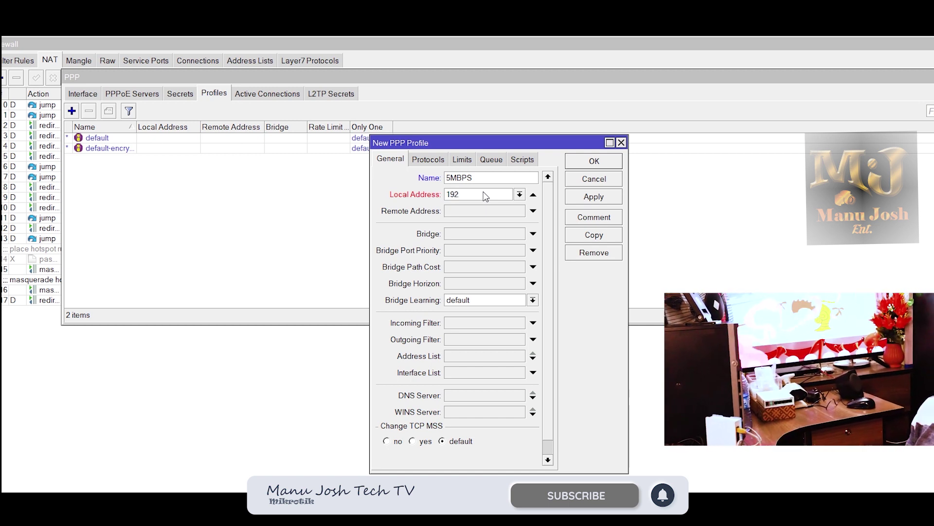
{"action": "type", "text": ".16"}
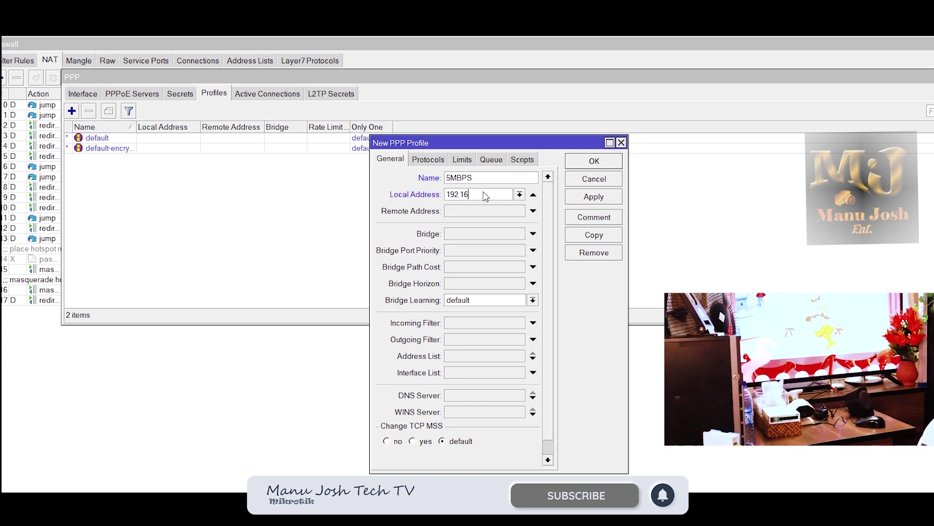
{"action": "type", "text": "8.56"}
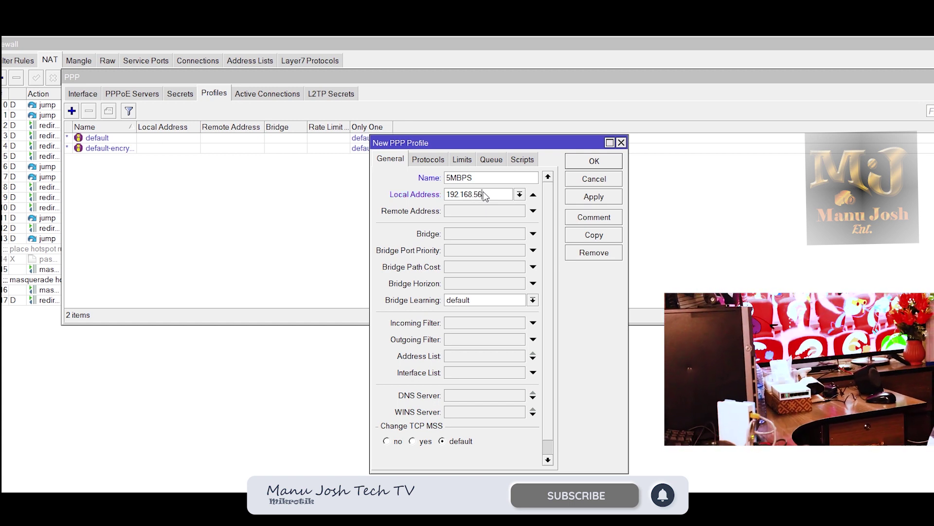
{"action": "type", "text": ".1"}
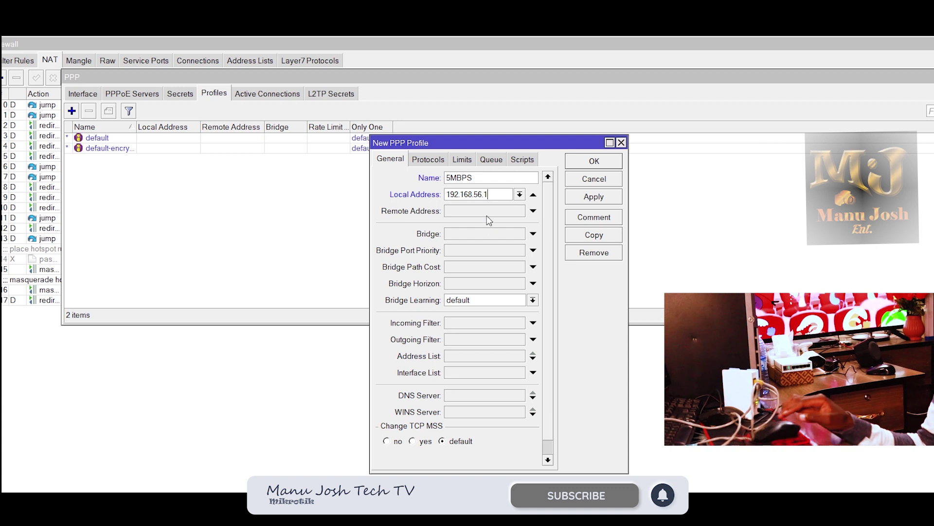
{"action": "left_click", "coordinate": [489, 211]}
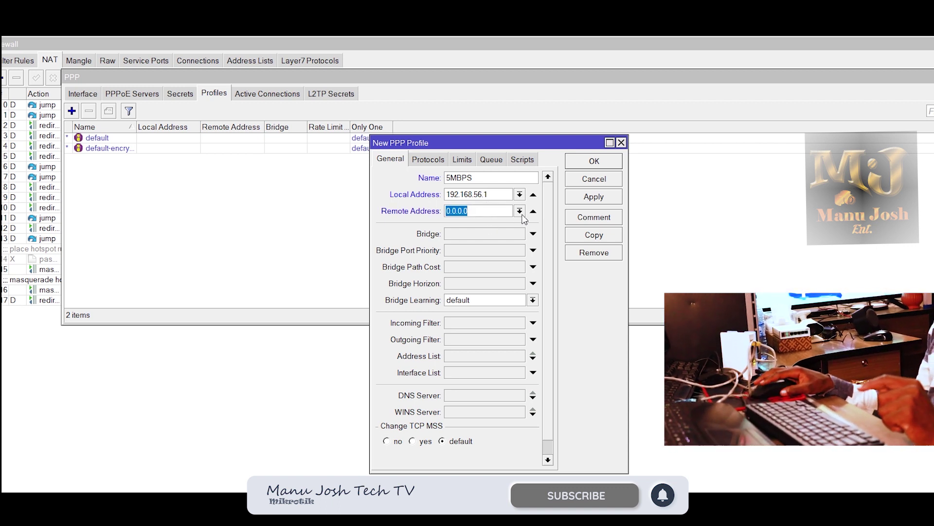
{"action": "left_click", "coordinate": [520, 212]}
{"action": "left_click", "coordinate": [505, 224]}
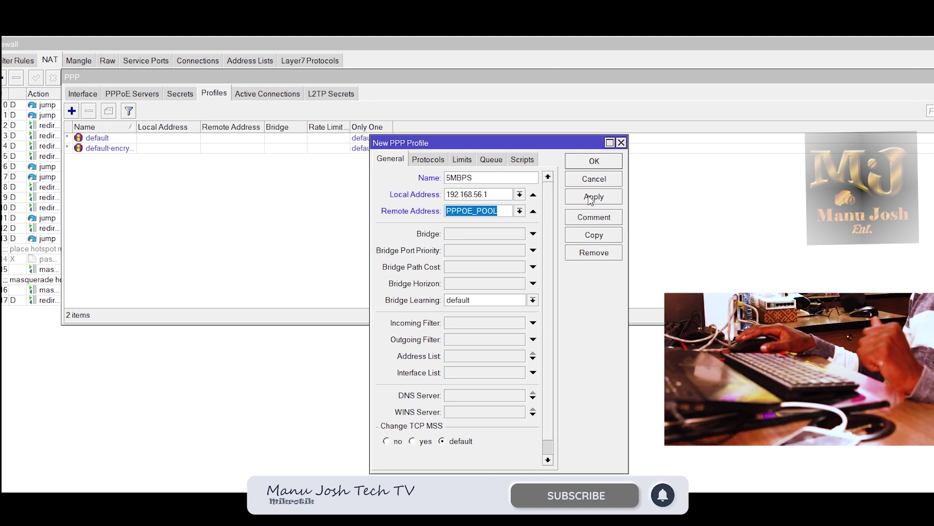
Give the profile a 5M/5M rate limit and save it
{"action": "left_click", "coordinate": [462, 160]}
{"action": "left_click", "coordinate": [471, 217]}
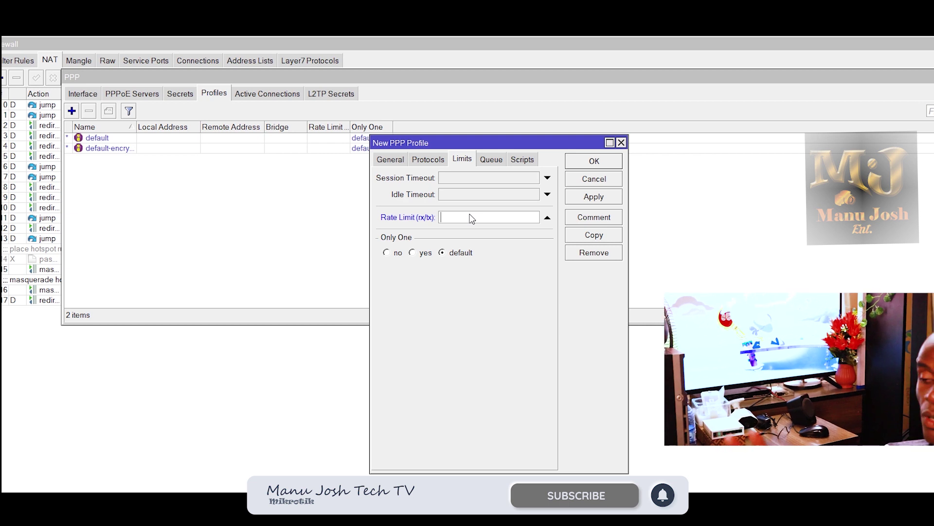
{"action": "type", "text": "5"}
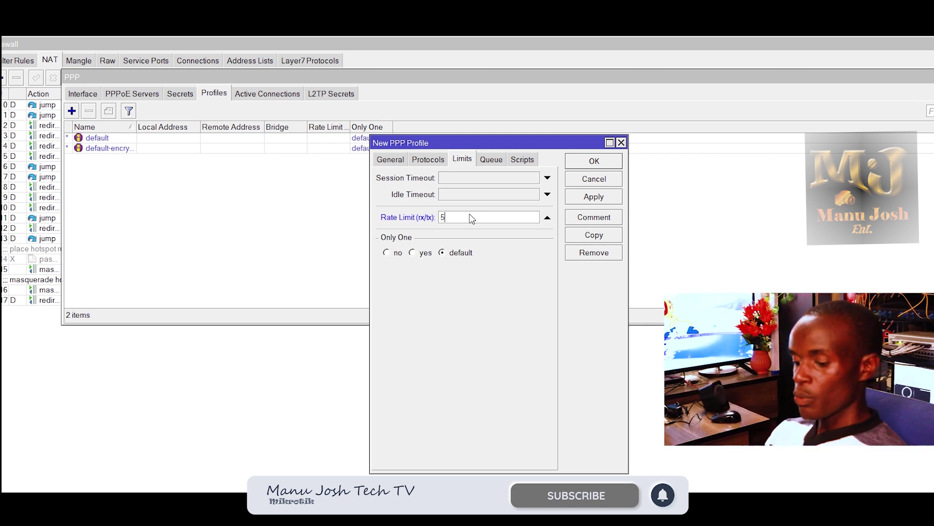
{"action": "type", "text": "M/"}
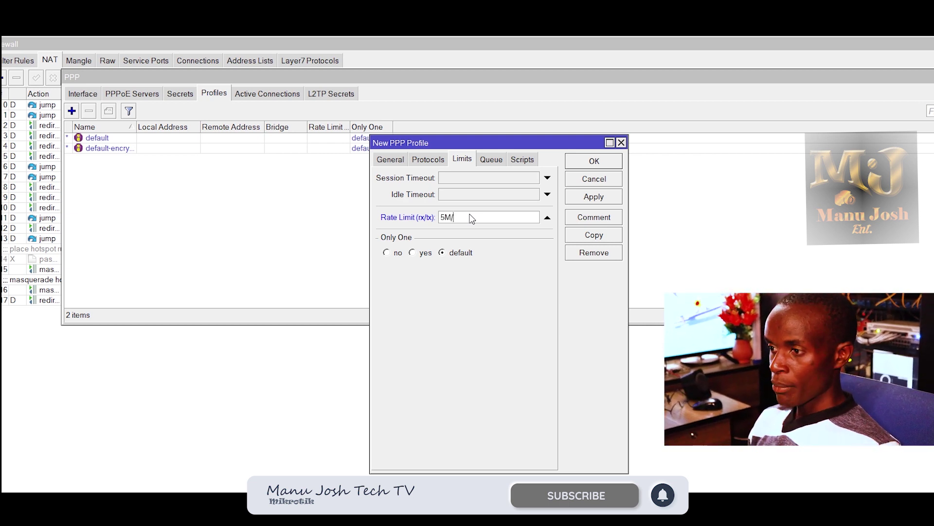
{"action": "type", "text": "5"}
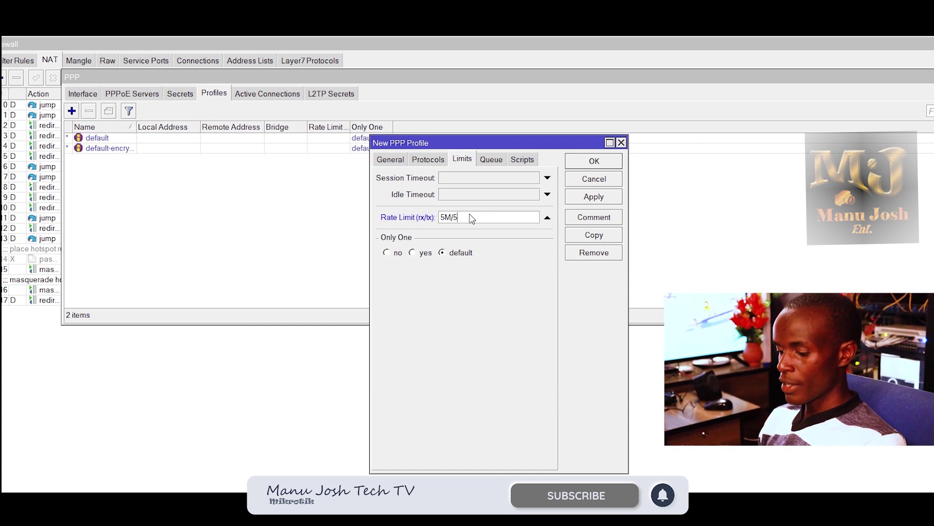
{"action": "type", "text": "M"}
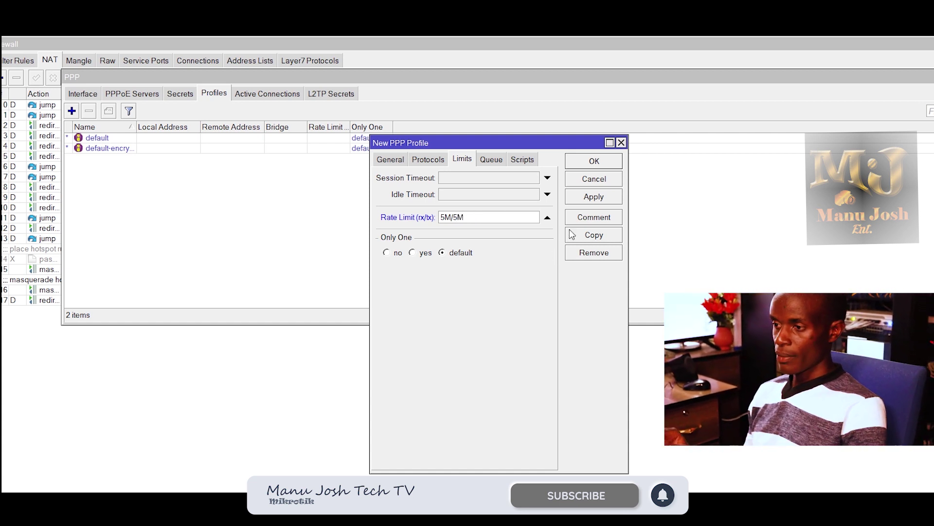
{"action": "left_click", "coordinate": [586, 197]}
{"action": "left_click", "coordinate": [593, 161]}
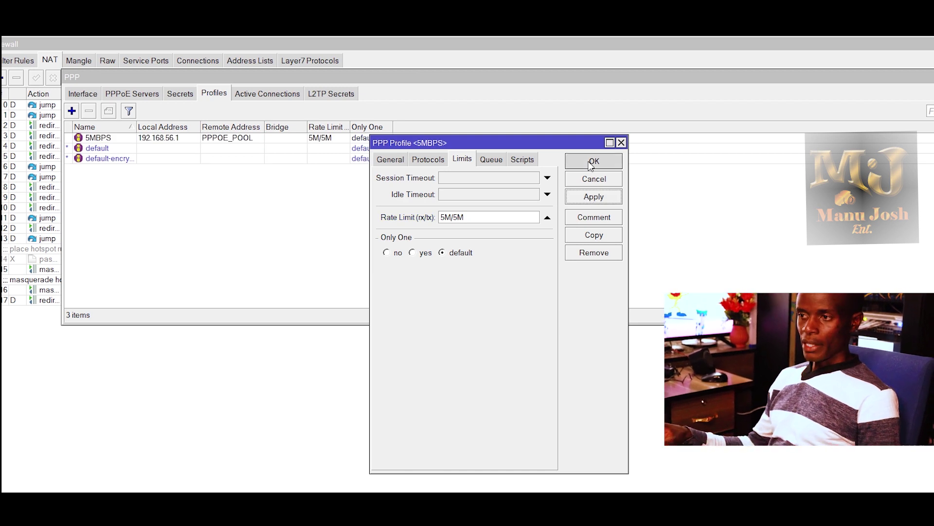
Add a new PPP secret named TESTU and move to its password field
{"action": "left_click", "coordinate": [176, 101]}
{"action": "left_click", "coordinate": [71, 111]}
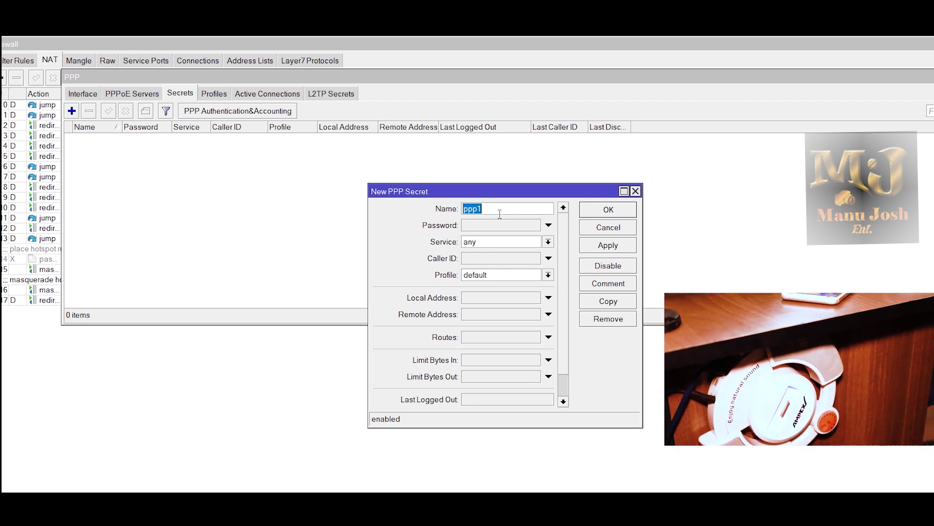
{"action": "type", "text": "TEST"}
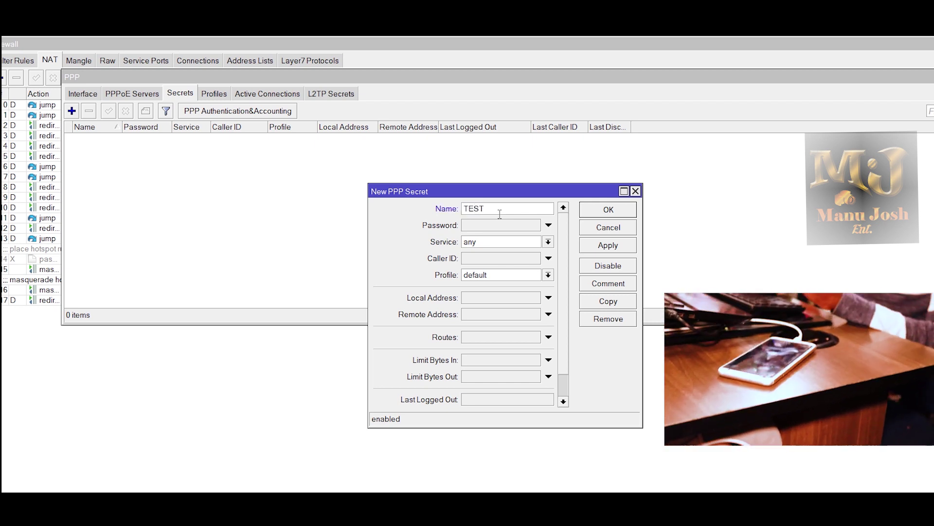
{"action": "type", "text": "U"}
{"action": "left_click", "coordinate": [495, 229]}
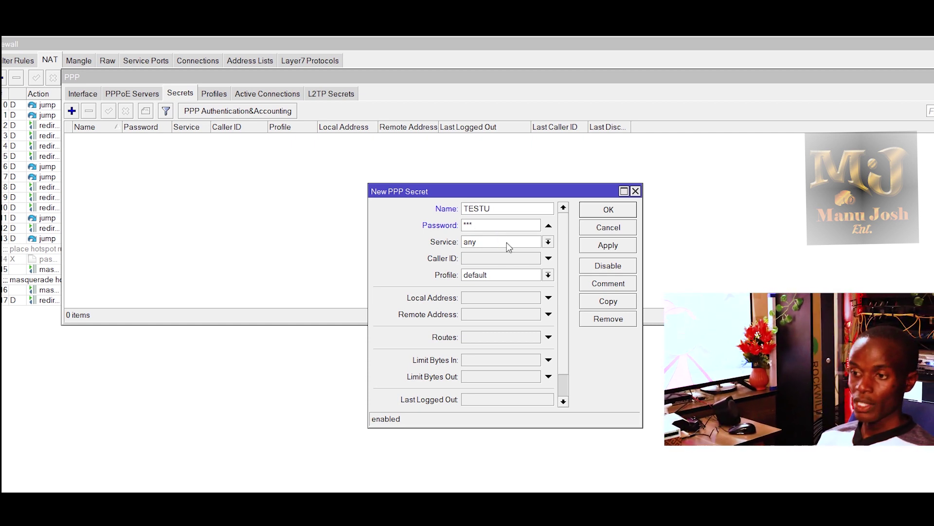
Set the TESTU secret's service to pppoe and profile to 5MBPS, save it, and show PPPoE Servers
{"action": "left_click", "coordinate": [547, 242]}
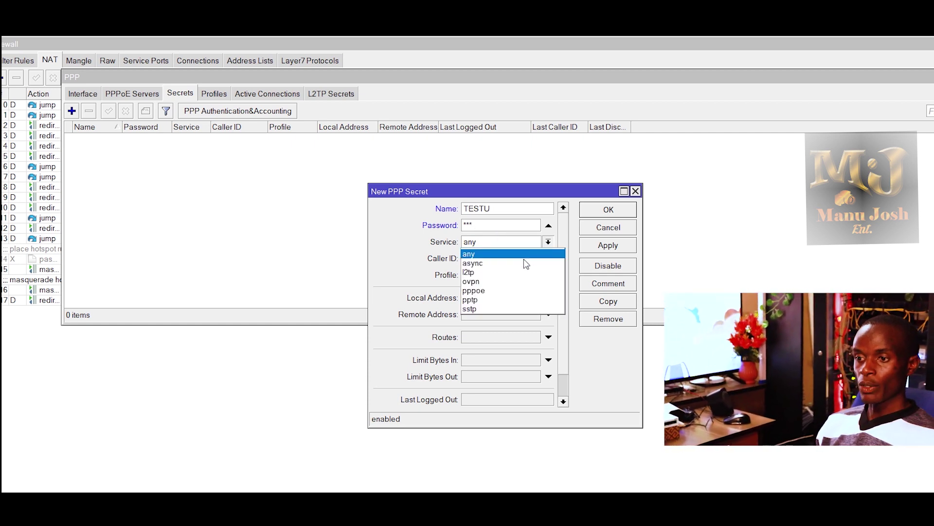
{"action": "left_click", "coordinate": [475, 291]}
{"action": "left_click", "coordinate": [490, 276]}
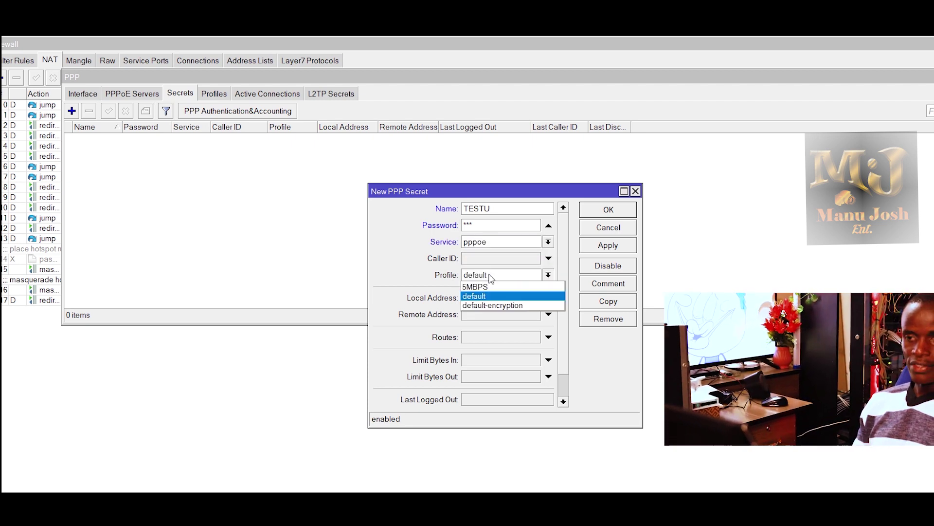
{"action": "left_click", "coordinate": [482, 287]}
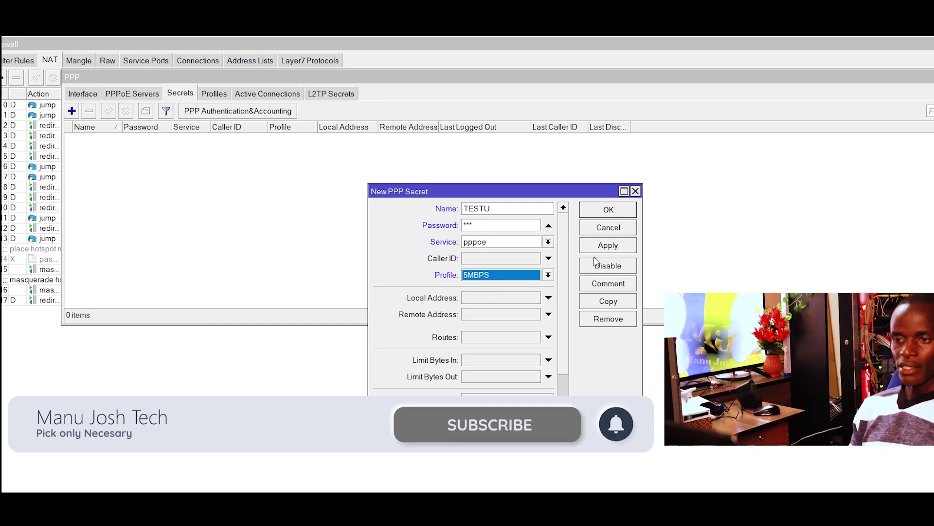
{"action": "left_click", "coordinate": [609, 245]}
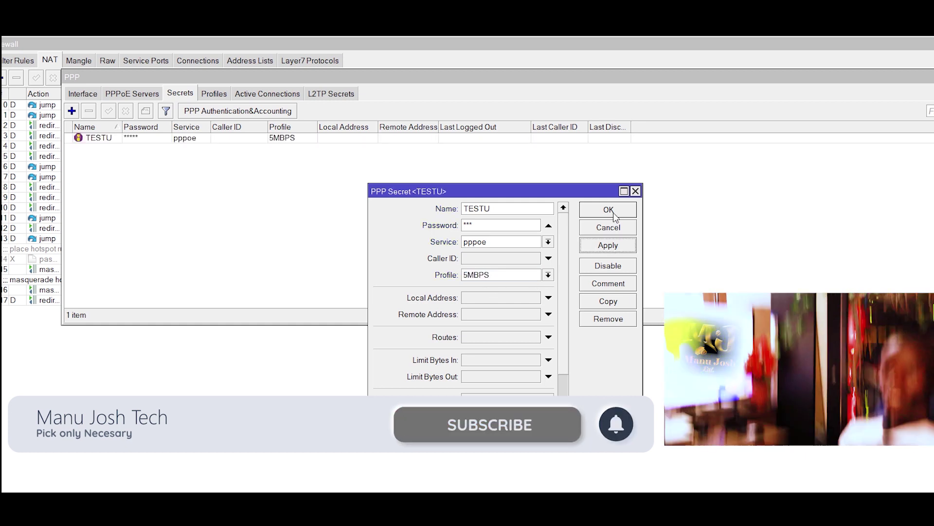
{"action": "left_click", "coordinate": [608, 209]}
{"action": "left_click", "coordinate": [124, 94]}
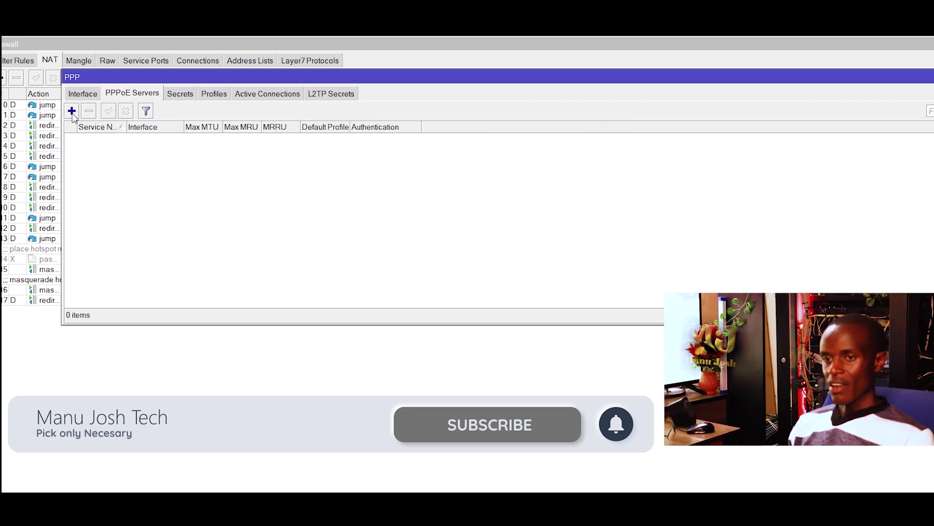
Add PPPoE service service1 on hotspot, clear keepalive timeout, enable one session per host
{"action": "left_click", "coordinate": [72, 111]}
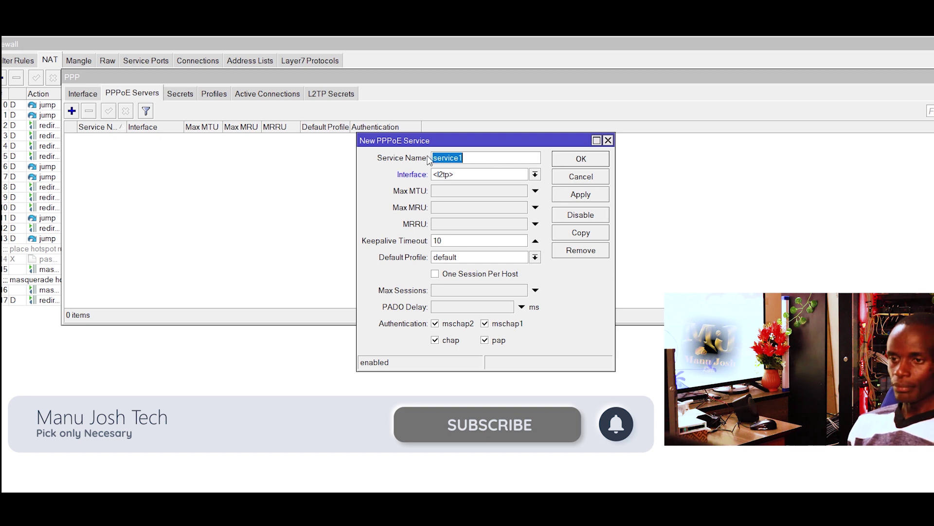
{"action": "left_click", "coordinate": [515, 175]}
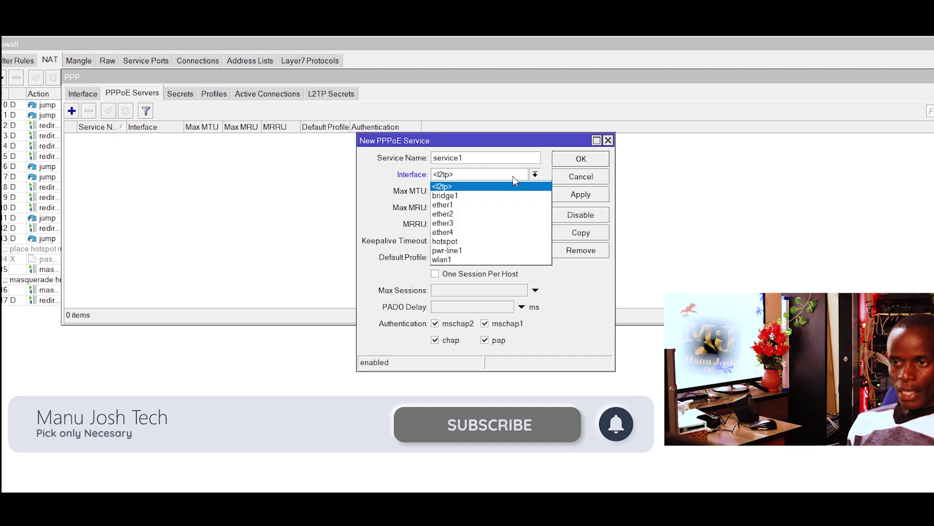
{"action": "left_click", "coordinate": [456, 242]}
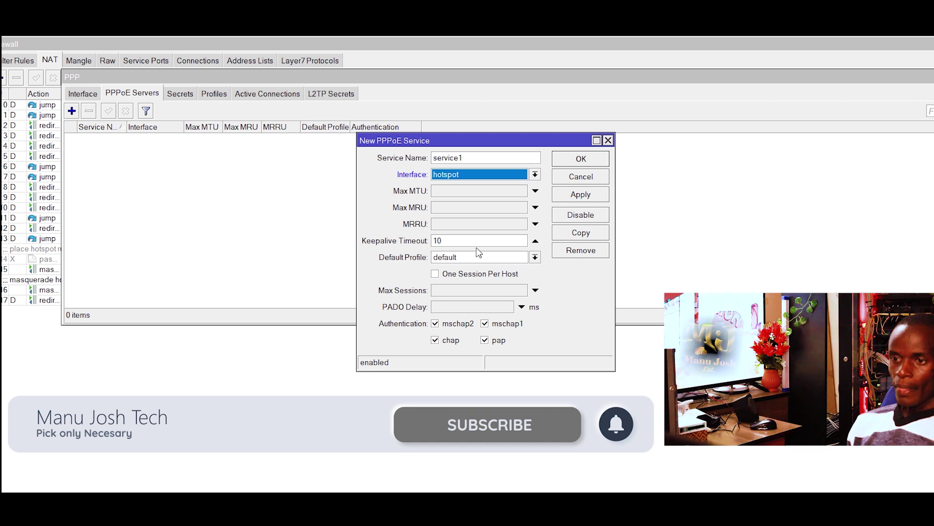
{"action": "left_click", "coordinate": [535, 240]}
{"action": "left_click", "coordinate": [484, 275]}
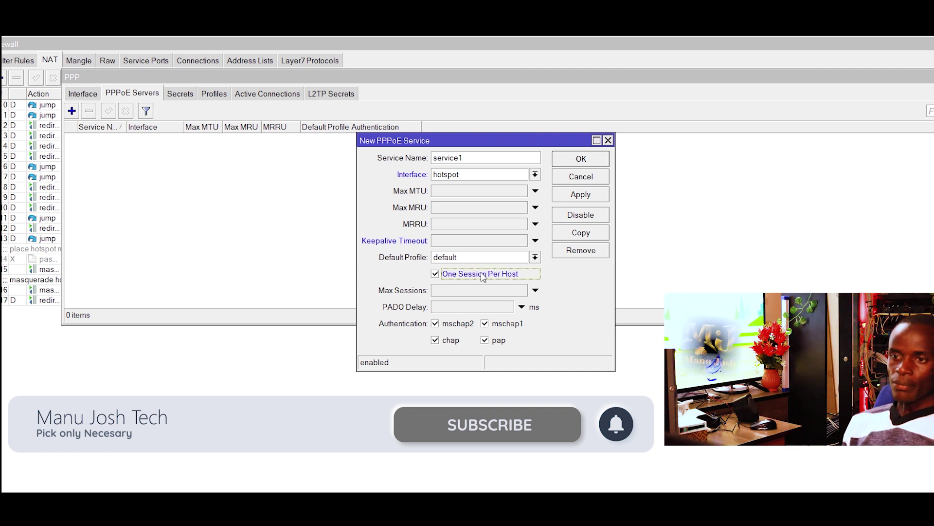
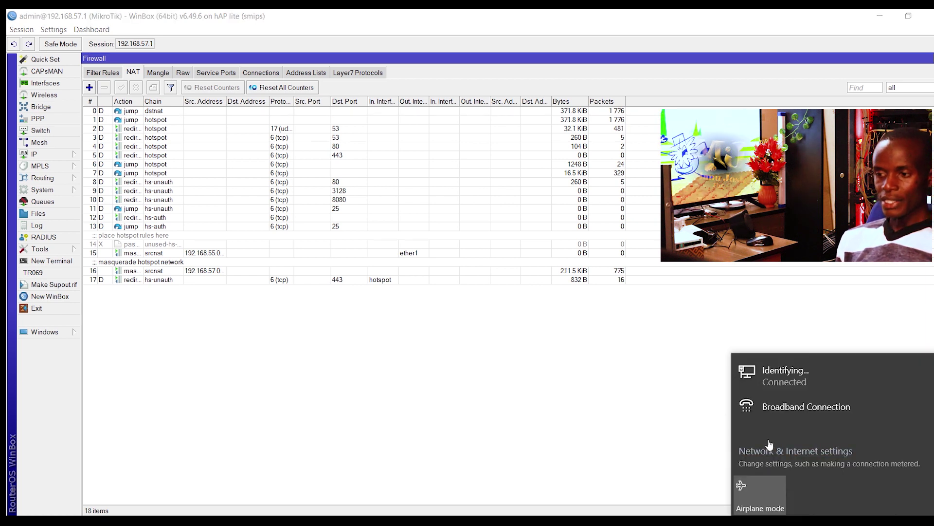
Open the Broadband Connection's dial-up settings from the Windows network list
{"action": "left_click", "coordinate": [781, 408]}
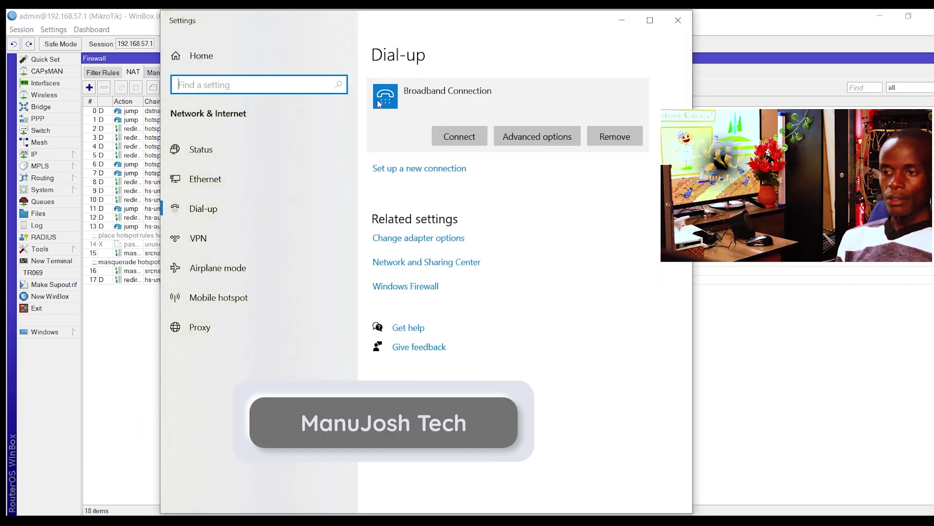
Connect and disconnect the Broadband Connection, then clear its saved sign-in info in Advanced options
{"action": "left_click", "coordinate": [442, 142]}
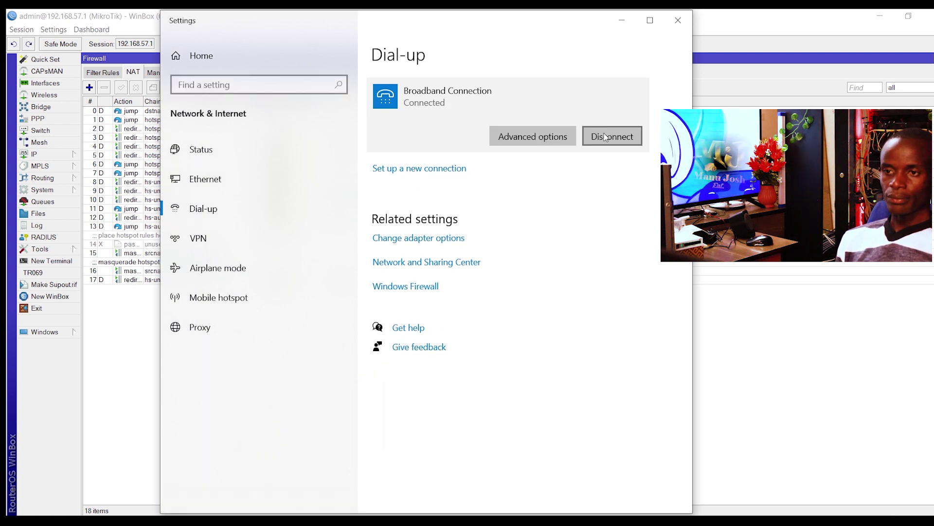
{"action": "left_click", "coordinate": [611, 138]}
{"action": "left_click", "coordinate": [534, 136]}
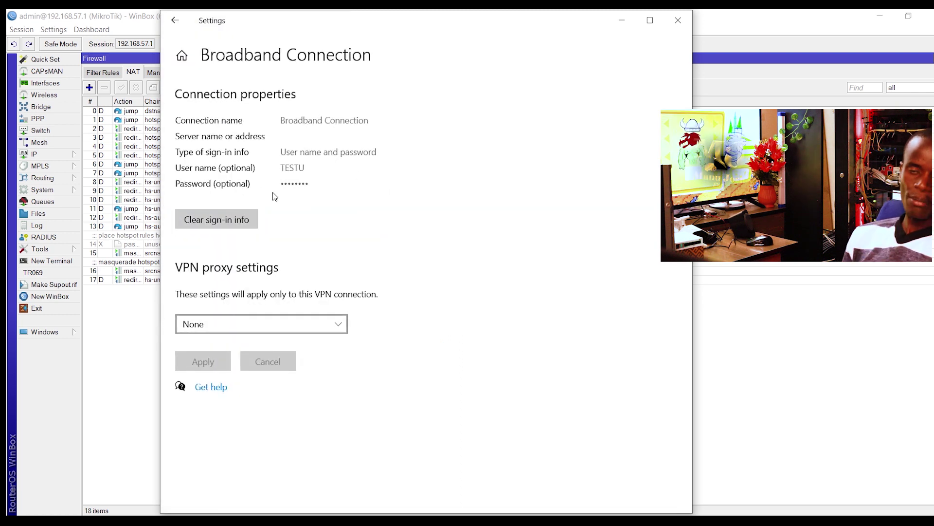
{"action": "left_click", "coordinate": [215, 219]}
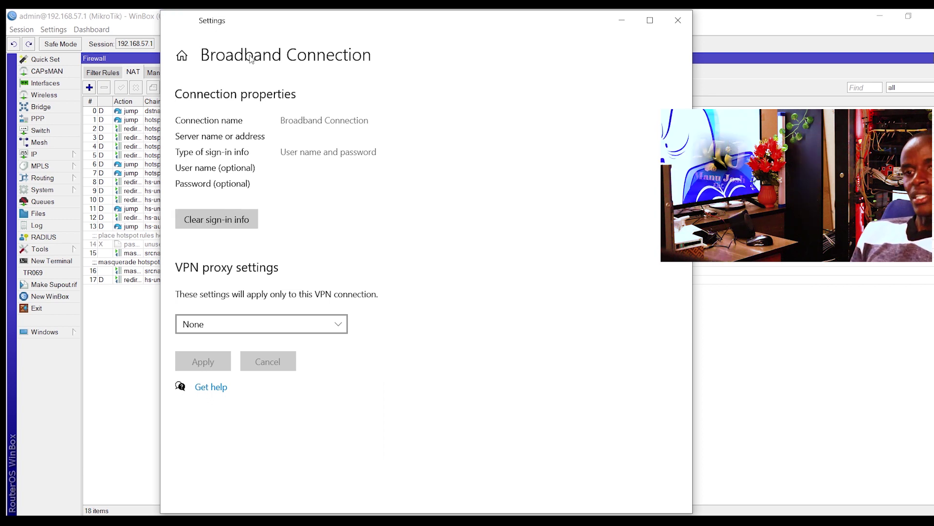
Return to the dial-up list and redial the Broadband Connection
{"action": "left_click", "coordinate": [176, 21]}
{"action": "left_click", "coordinate": [438, 115]}
{"action": "left_click", "coordinate": [461, 141]}
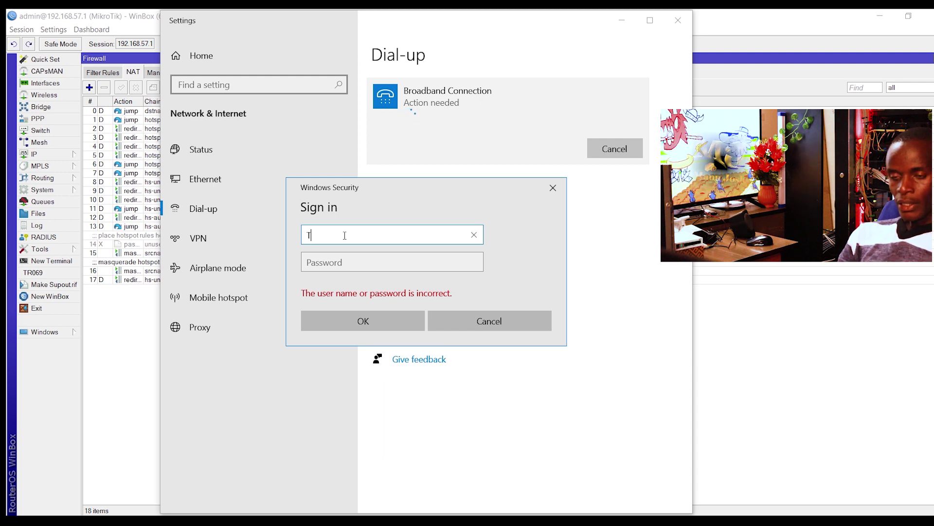
Enter the PPPoE user name and password in the sign-in prompt and submit them
{"action": "type", "text": "TU"}
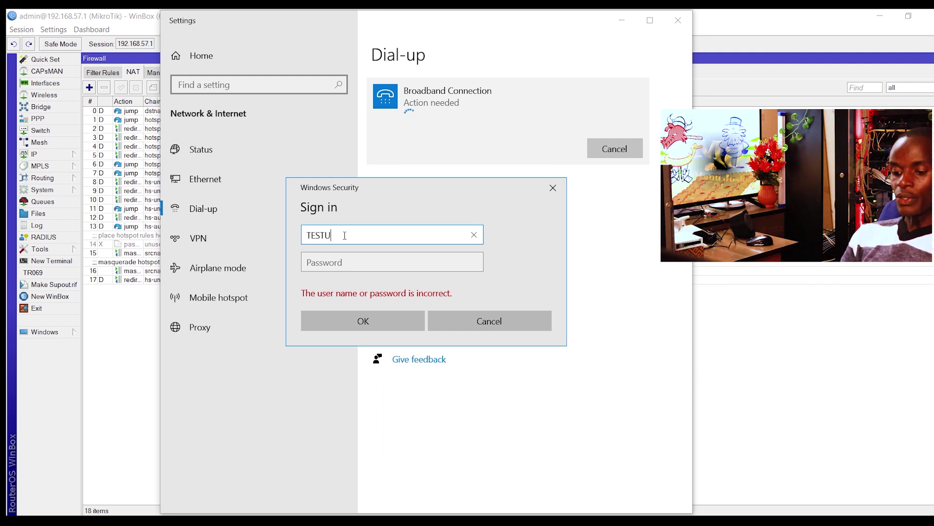
{"action": "key", "text": "Tab"}
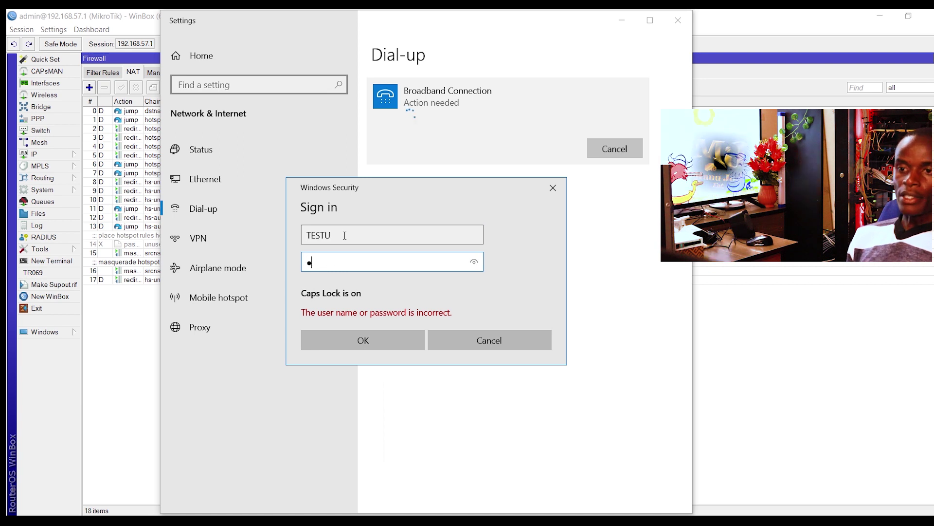
{"action": "left_click", "coordinate": [365, 347]}
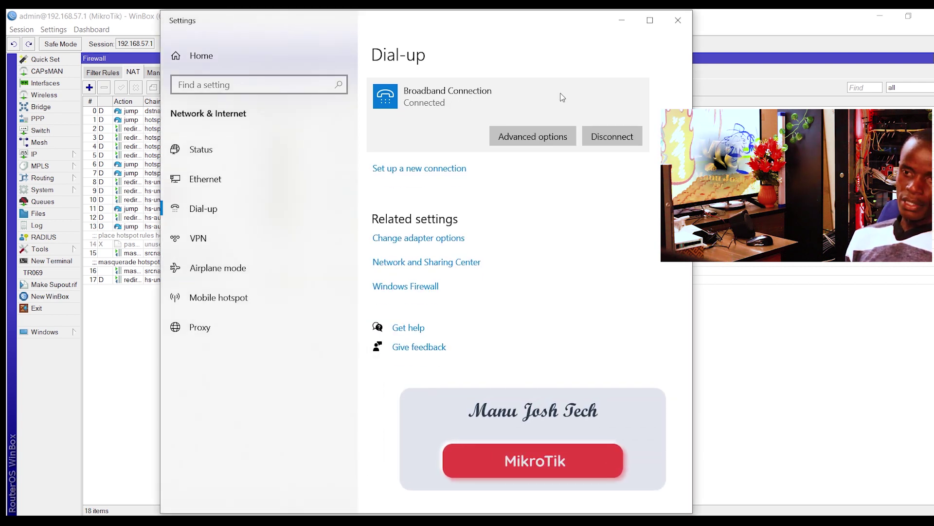
Launch Command Prompt and run IPCONFIG to list the adapter addresses
{"action": "key", "text": "super"}
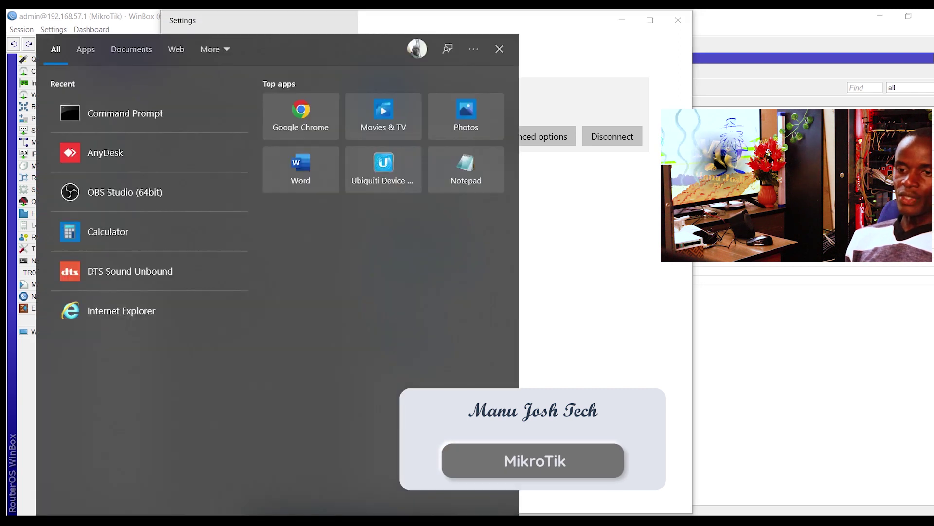
{"action": "type", "text": "CMD"}
{"action": "key", "text": "Return"}
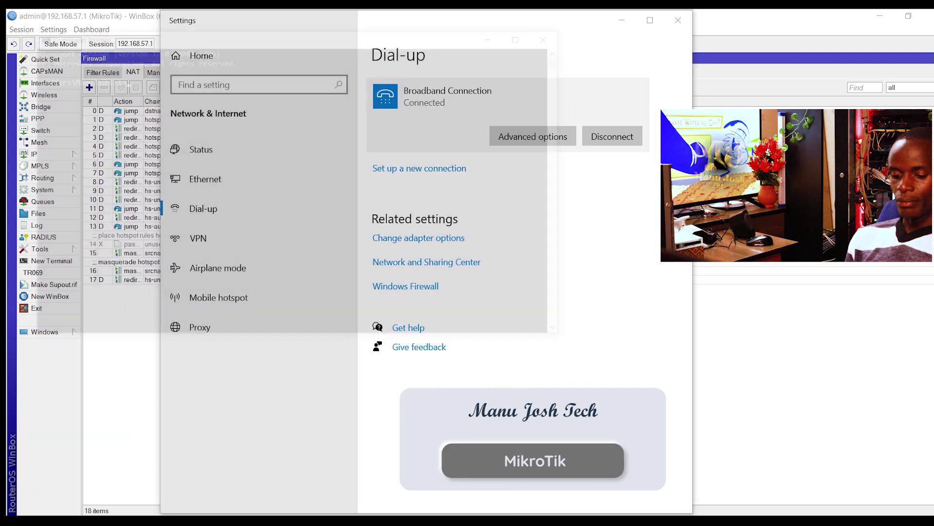
{"action": "left_click", "coordinate": [353, 236]}
{"action": "type", "text": "IPCONFIG"}
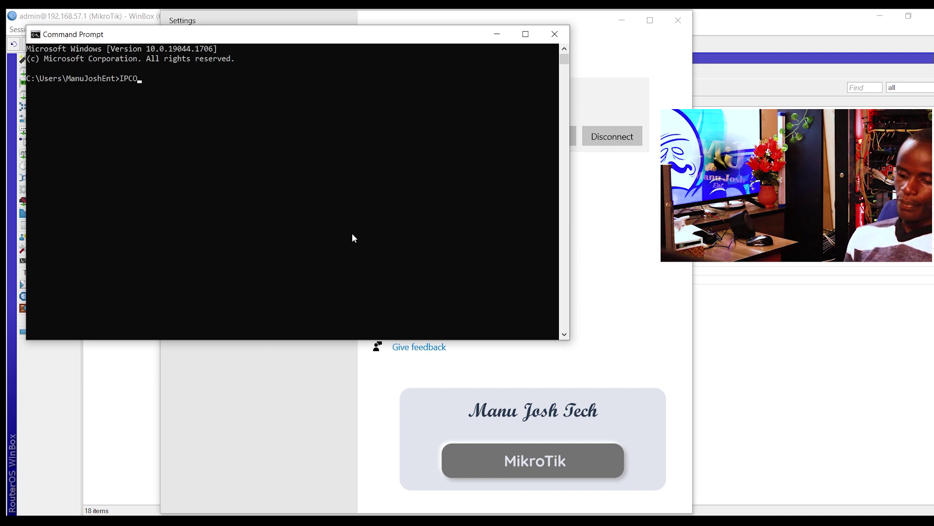
{"action": "key", "text": "Return"}
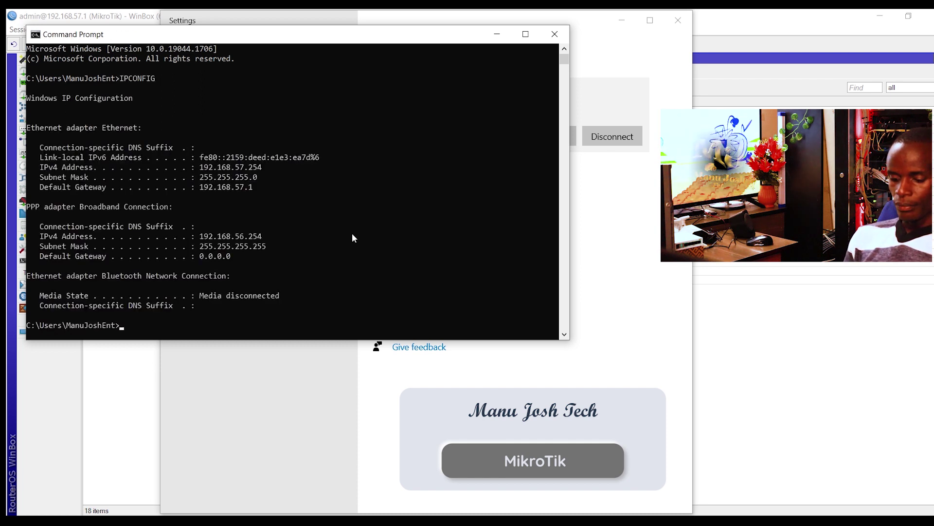
Highlight the PPP adapter's IPv4 address 192.168.56.254 in the output
{"action": "left_click", "coordinate": [267, 167]}
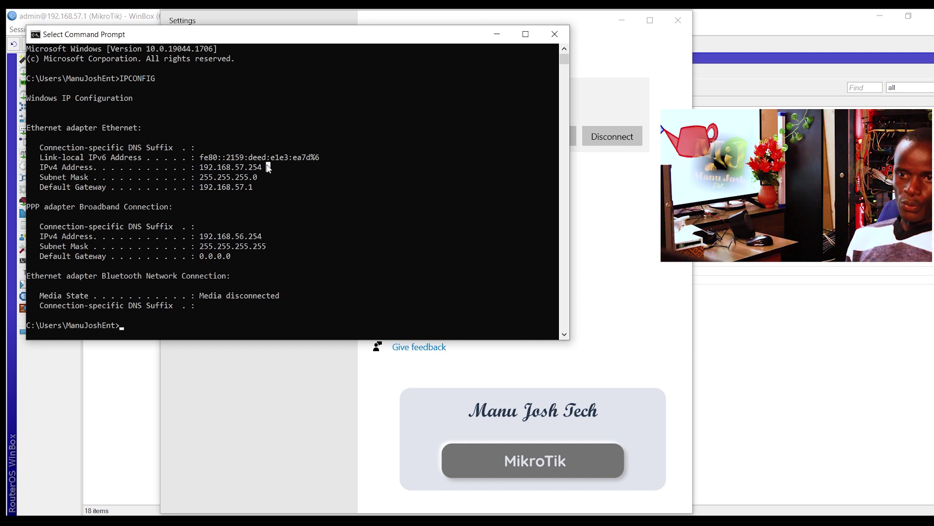
{"action": "left_click_drag", "start_coordinate": [261, 237], "coordinate": [218, 237]}
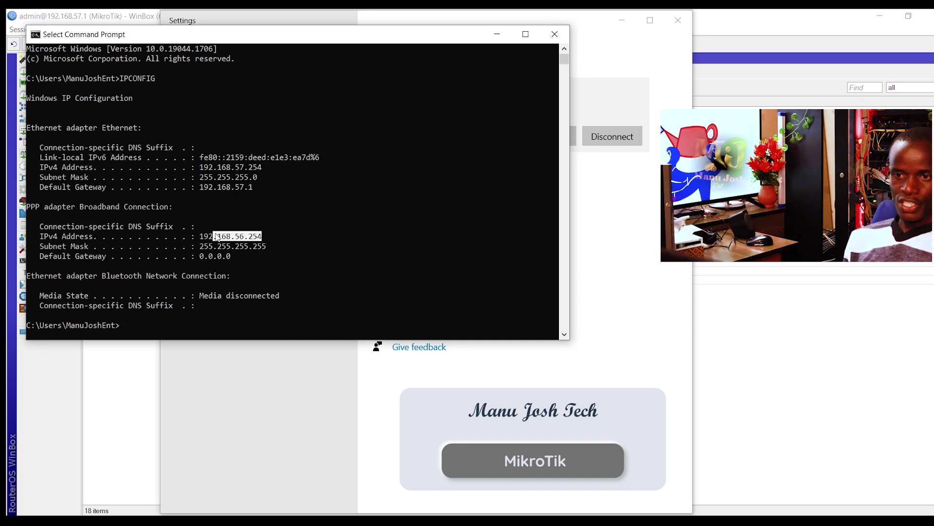
{"action": "left_click", "coordinate": [219, 237]}
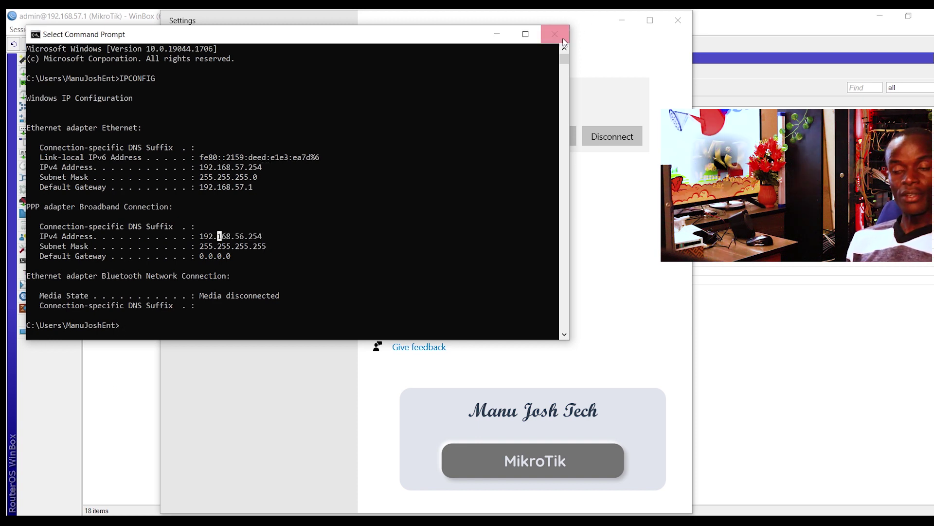